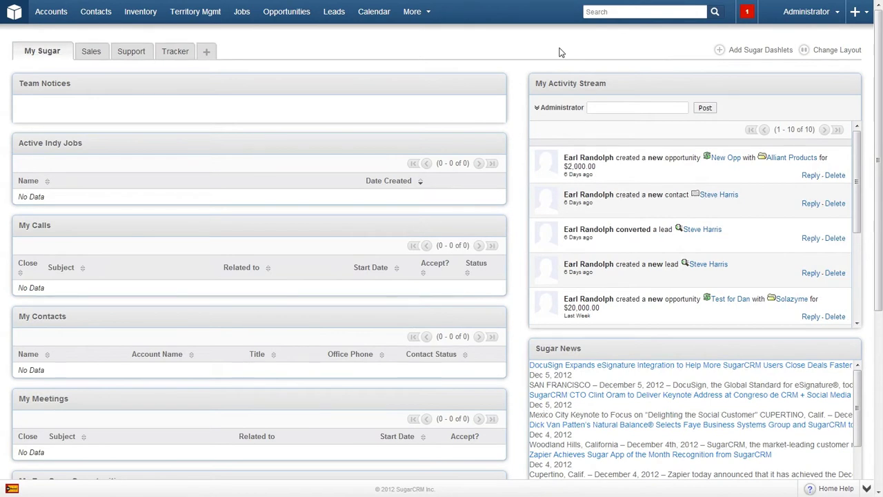
Step: Open the Configure Territory Management settings in edit mode, then cancel without changing anything
{"action": "mouse_move", "coordinate": [211, 20]}
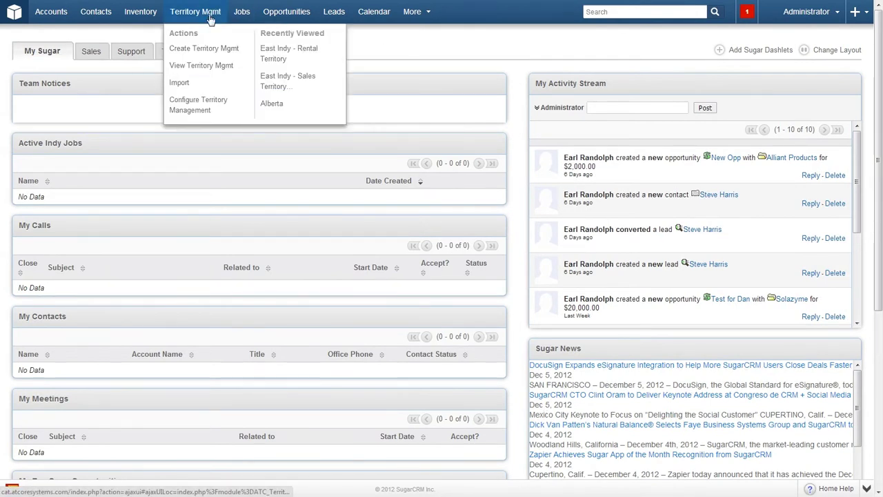
{"action": "left_click", "coordinate": [209, 105]}
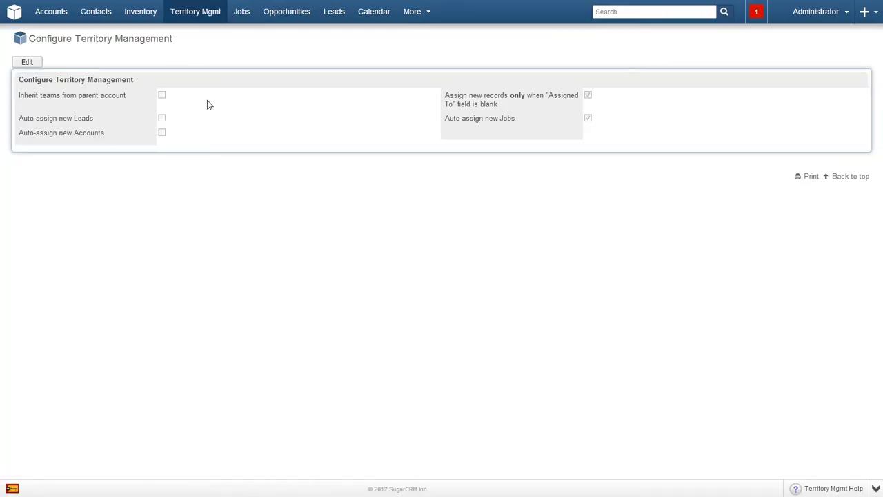
{"action": "left_click", "coordinate": [27, 63]}
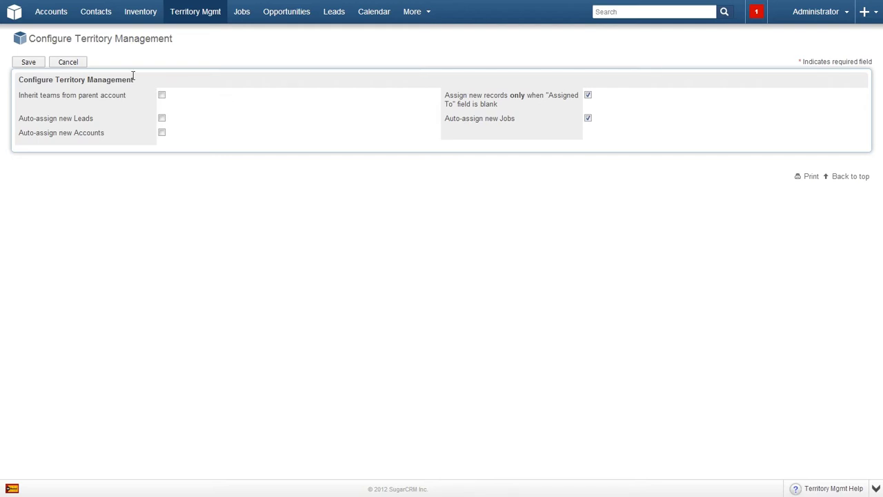
{"action": "left_click", "coordinate": [76, 64]}
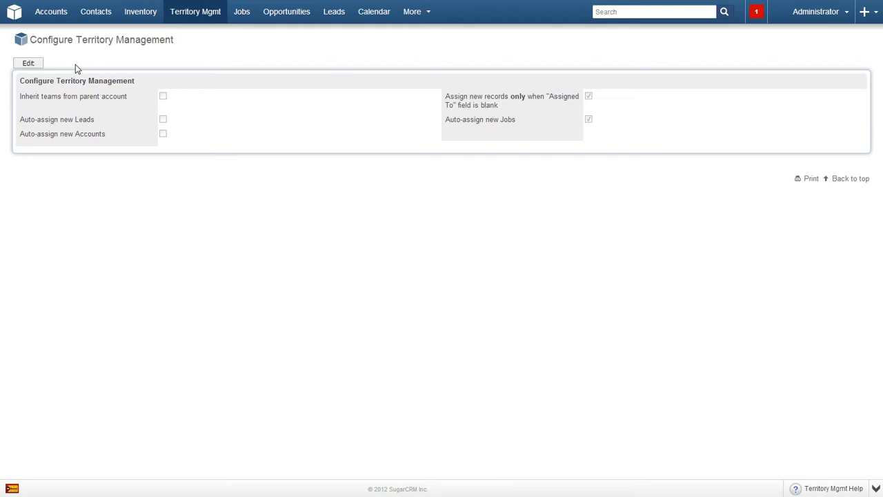
Step: Open the East Indy - Rental Territory record from the territory list
{"action": "left_click", "coordinate": [213, 14]}
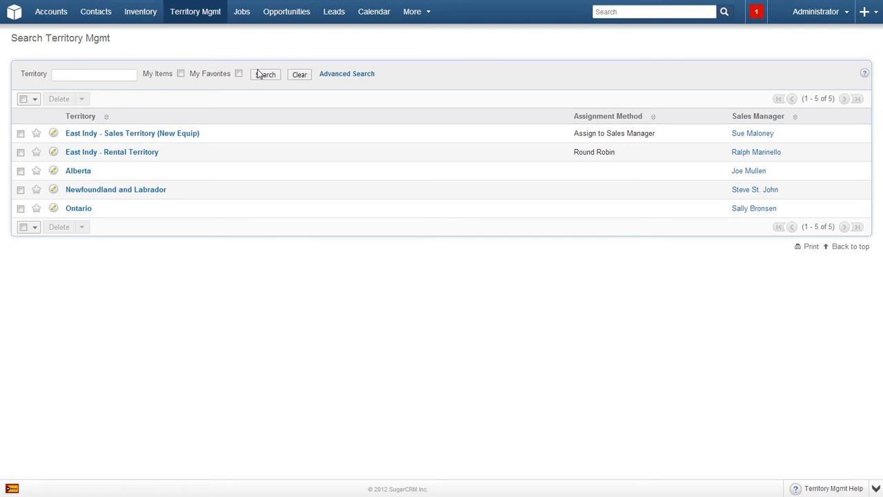
{"action": "left_click", "coordinate": [152, 153]}
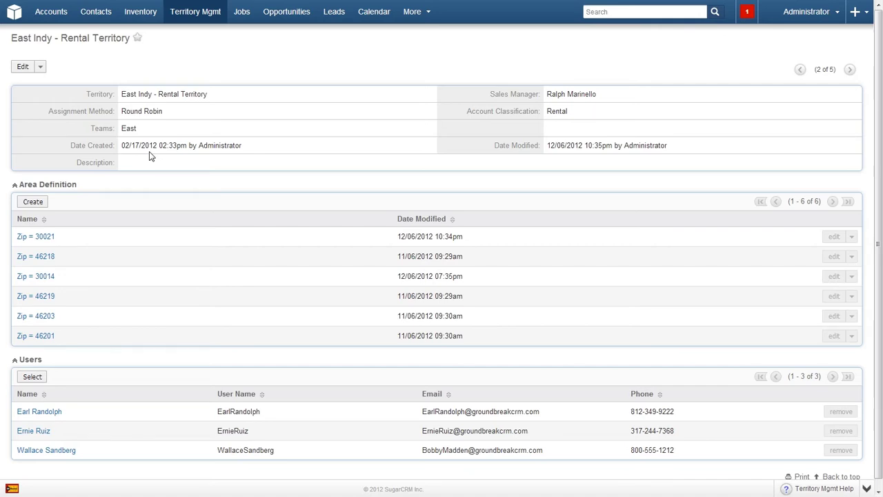
Step: Edit and re-save East Indy - Rental Territory, keeping Round Robin assignment and Rental classification
{"action": "left_click", "coordinate": [25, 68]}
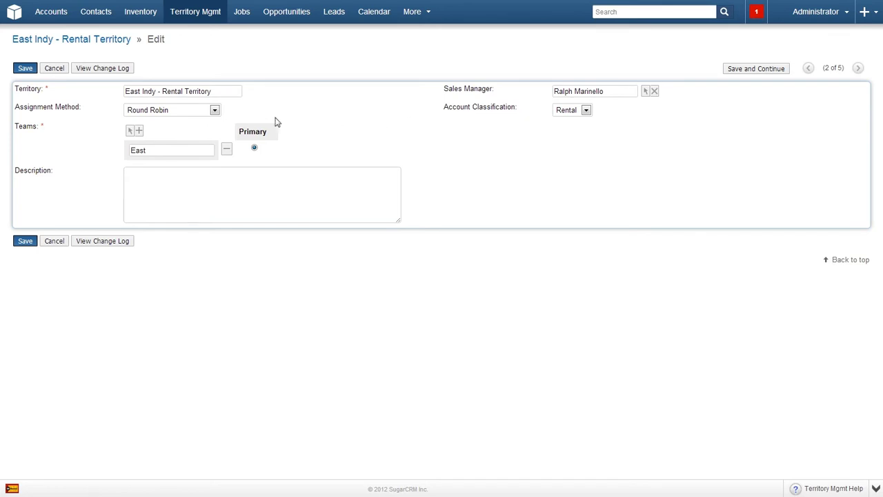
{"action": "left_click", "coordinate": [215, 111]}
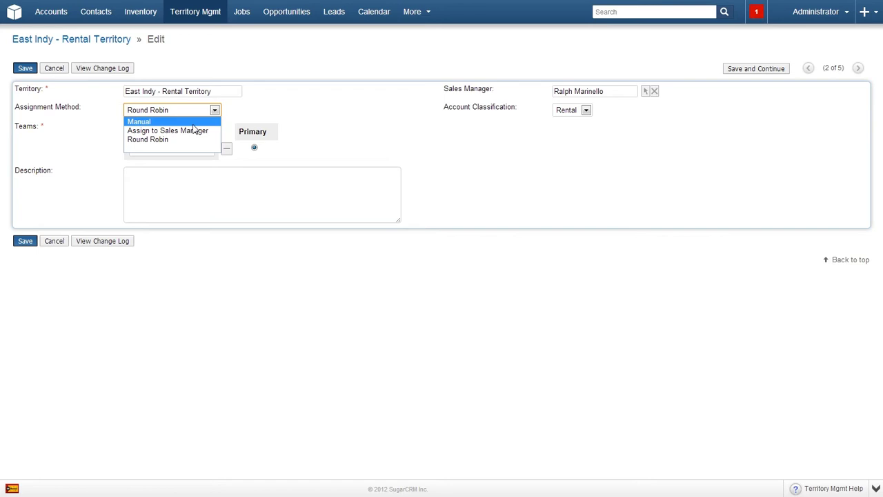
{"action": "left_click", "coordinate": [296, 116]}
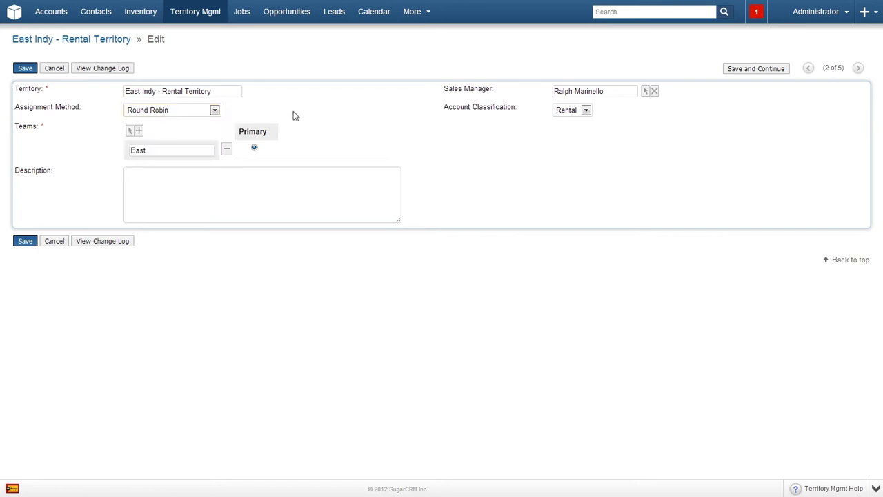
{"action": "left_click", "coordinate": [585, 111]}
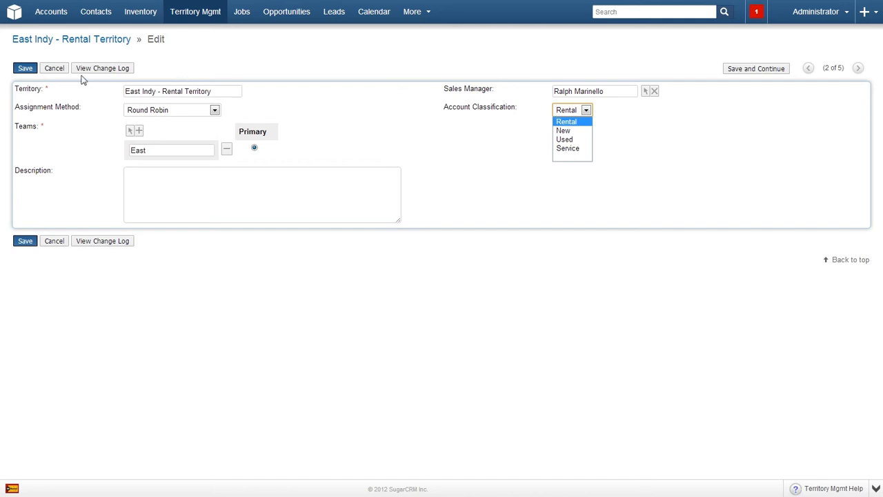
{"action": "left_click", "coordinate": [27, 76]}
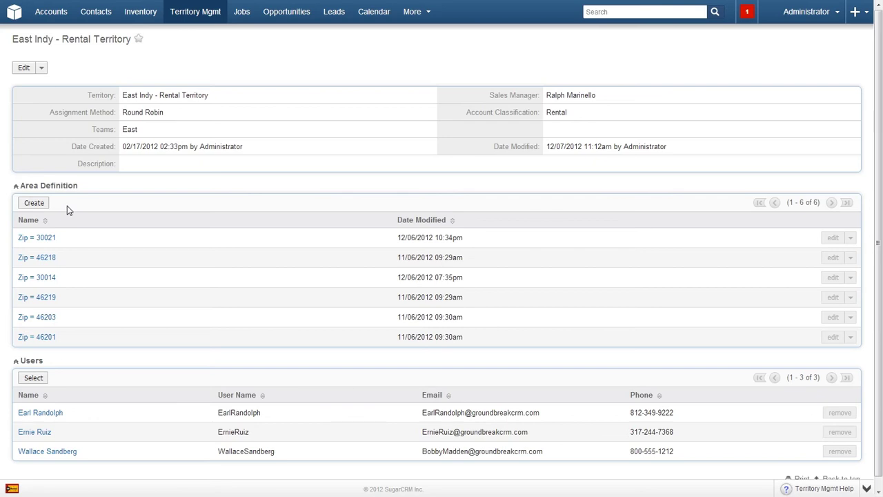
Step: Start a new area definition from the territory's Area Definition subpanel using the full form
{"action": "left_click", "coordinate": [42, 204]}
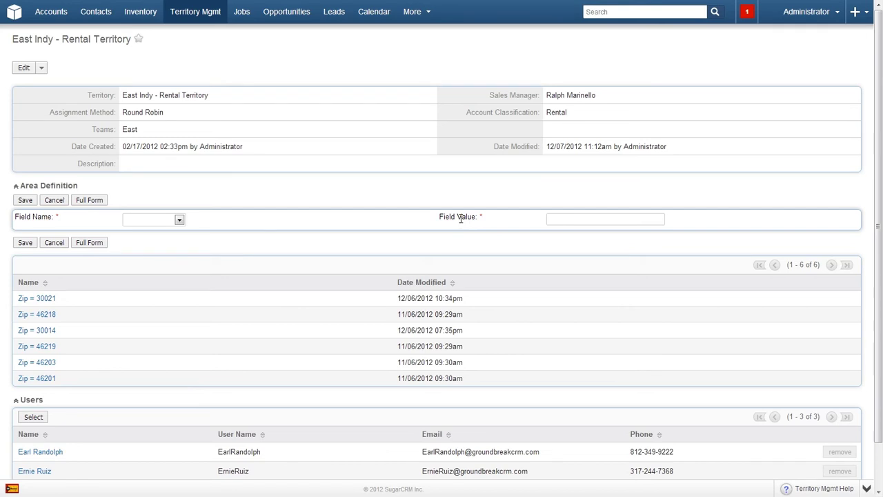
{"action": "left_click", "coordinate": [100, 204]}
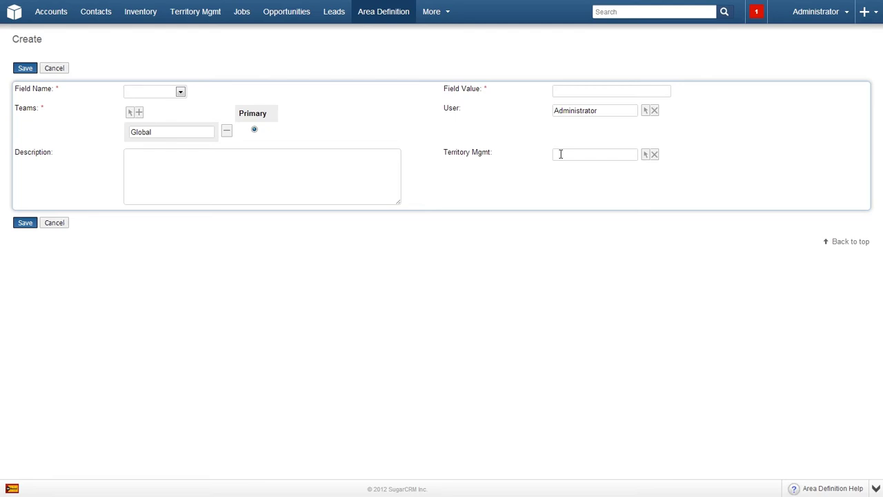
Step: Set the new area definition's field to Zip with value 30016, then bring up the team picker
{"action": "left_click", "coordinate": [181, 93]}
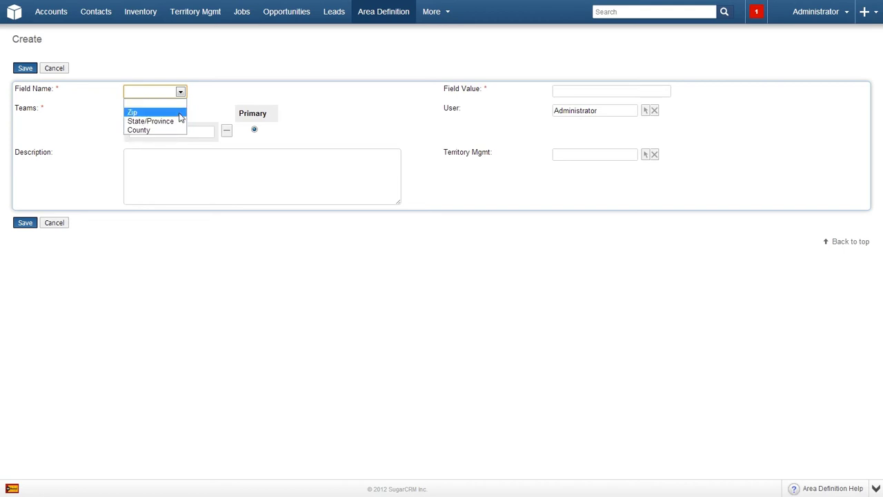
{"action": "left_click", "coordinate": [181, 113]}
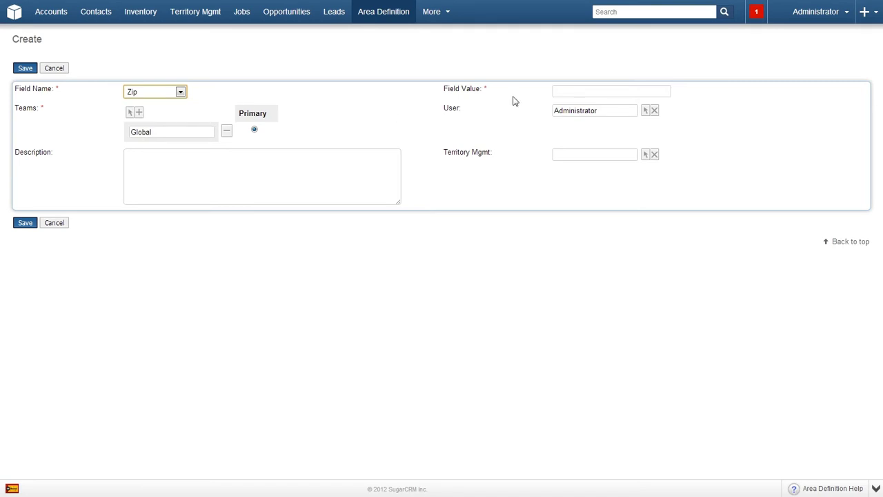
{"action": "left_click", "coordinate": [565, 91]}
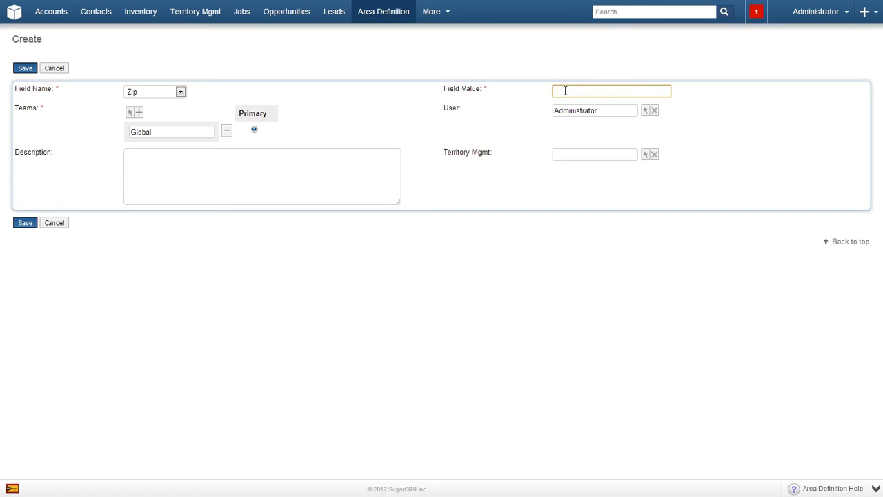
{"action": "type", "text": "300"}
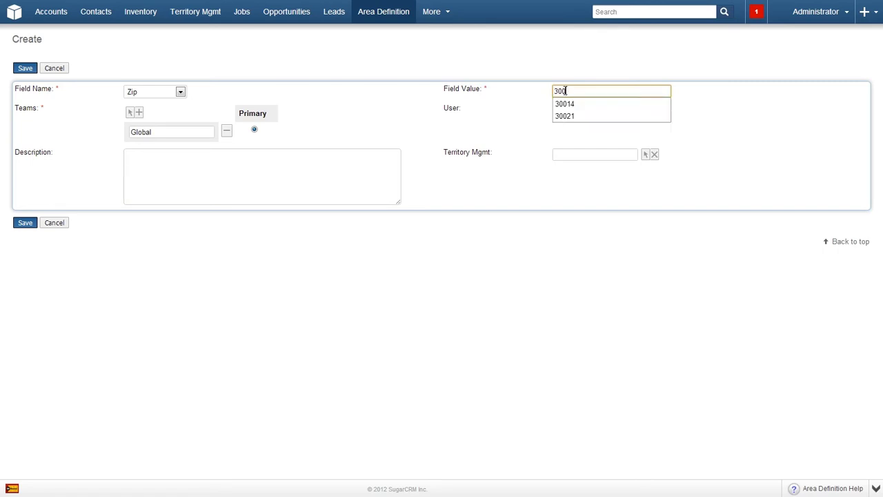
{"action": "type", "text": "16"}
{"action": "key", "text": "Tab"}
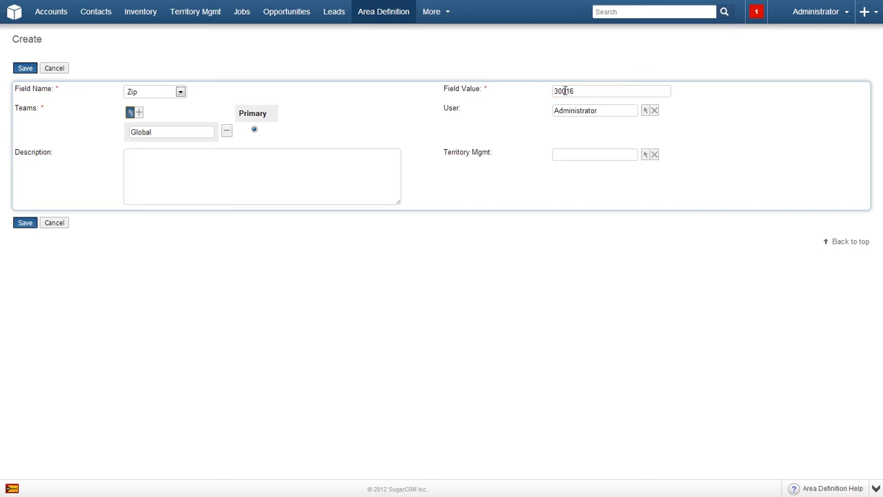
{"action": "left_click", "coordinate": [129, 113]}
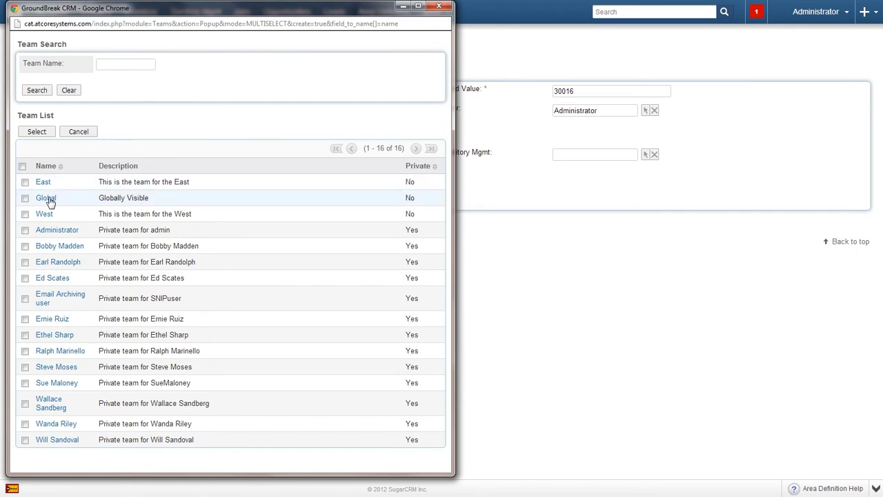
Step: Add the Global team, then find the sales rep by first name and set them as the definition's user
{"action": "left_click", "coordinate": [46, 198]}
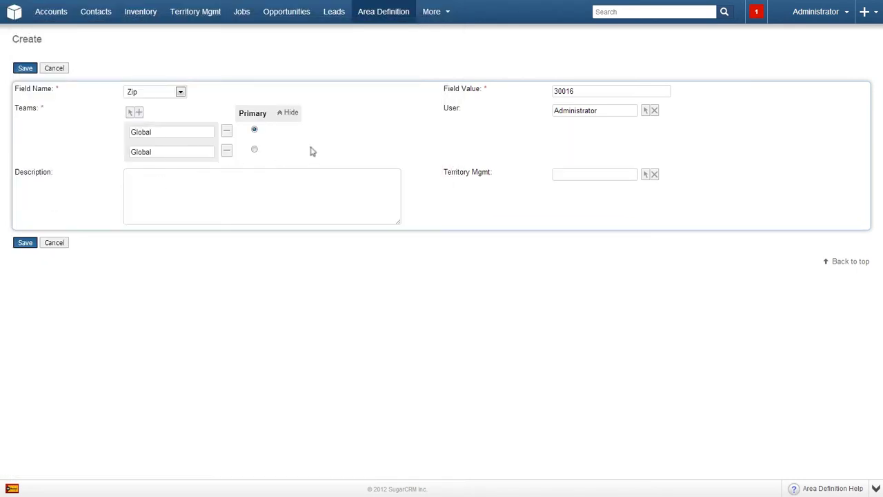
{"action": "left_click", "coordinate": [646, 112]}
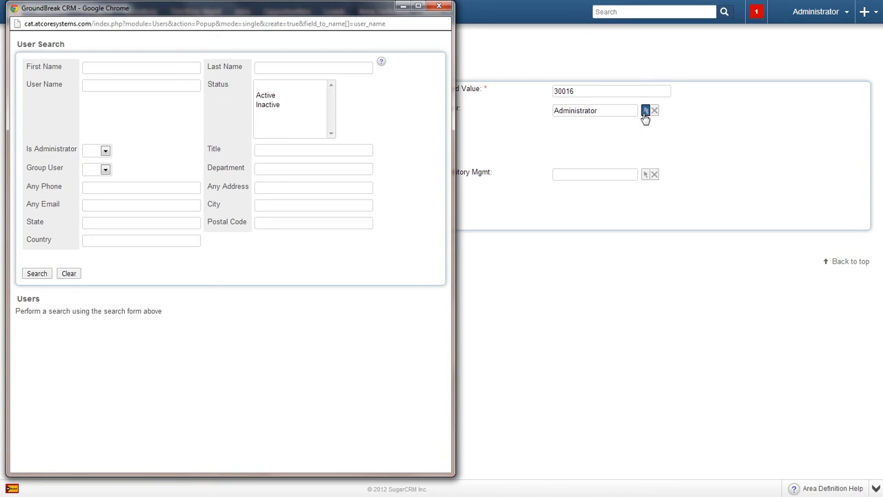
{"action": "left_click", "coordinate": [178, 69]}
{"action": "type", "text": "Wallace"}
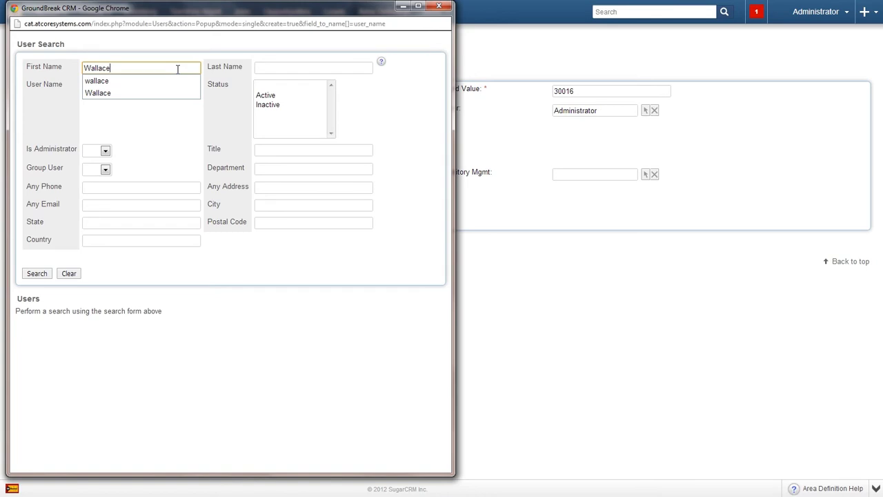
{"action": "key", "text": "Tab"}
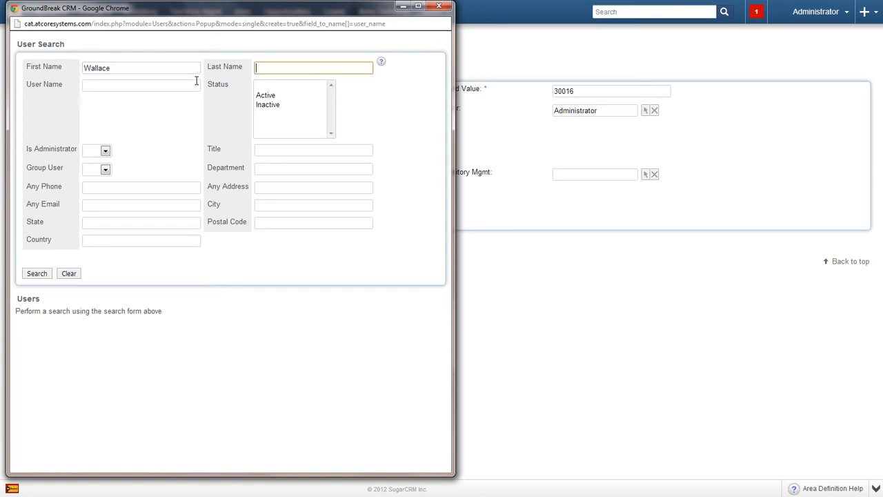
{"action": "left_click", "coordinate": [38, 274]}
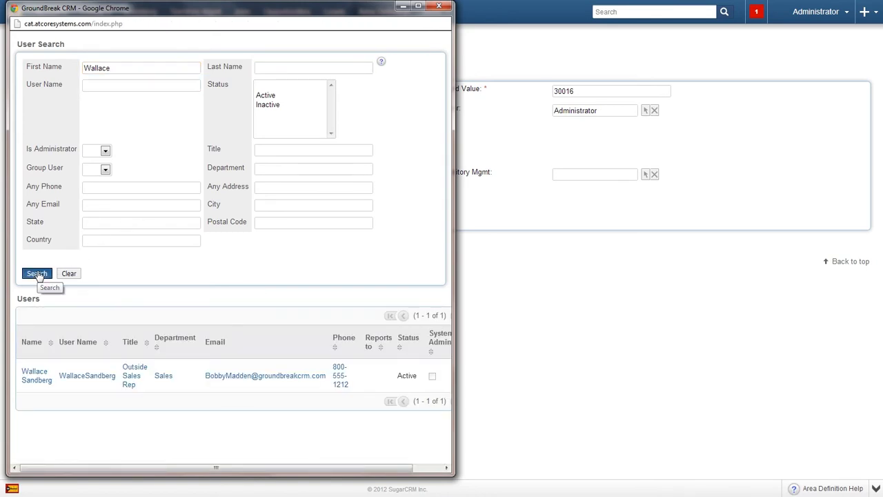
{"action": "left_click", "coordinate": [50, 380]}
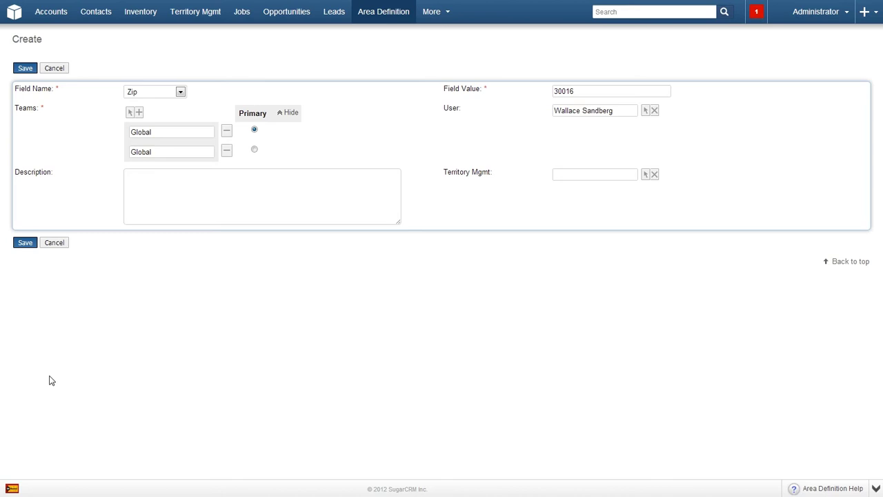
Step: Add a 'New def for…' description naming the user and link East Indy - Rental Territory, filtered by its sales manager
{"action": "left_click", "coordinate": [136, 182]}
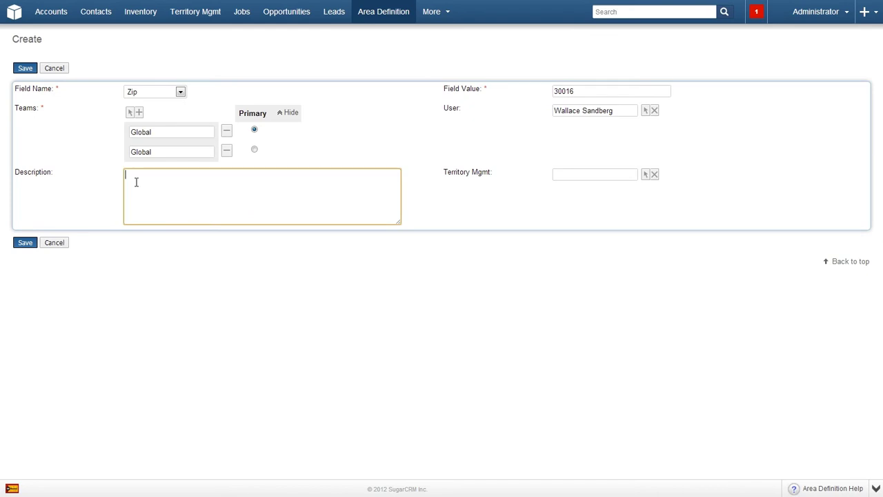
{"action": "type", "text": "New def for Wallace"}
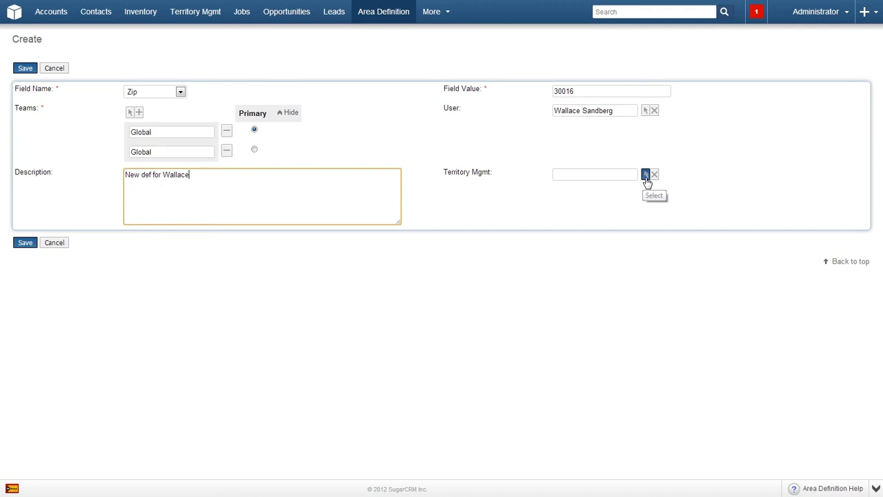
{"action": "left_click", "coordinate": [646, 175]}
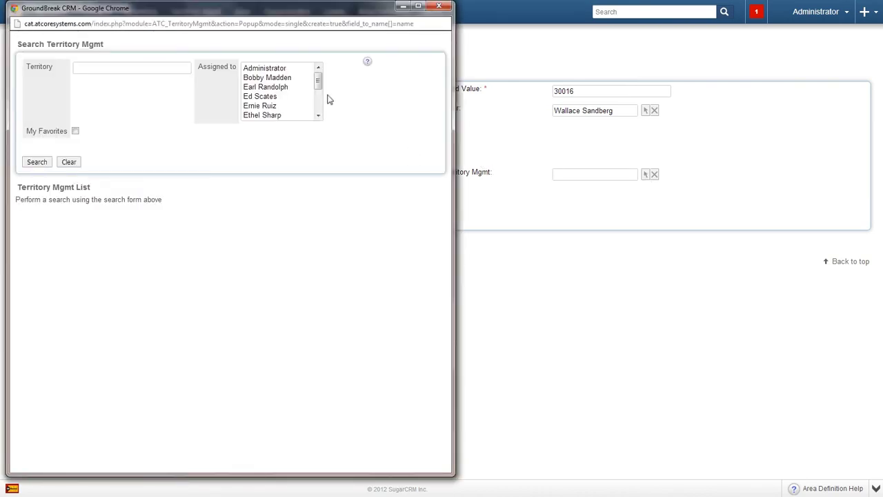
{"action": "left_click", "coordinate": [319, 116]}
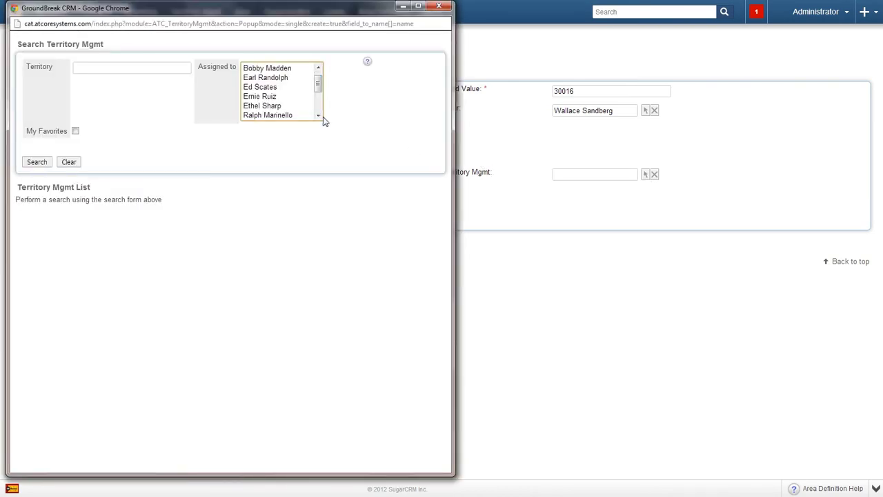
{"action": "left_click", "coordinate": [281, 118]}
{"action": "left_click", "coordinate": [34, 163]}
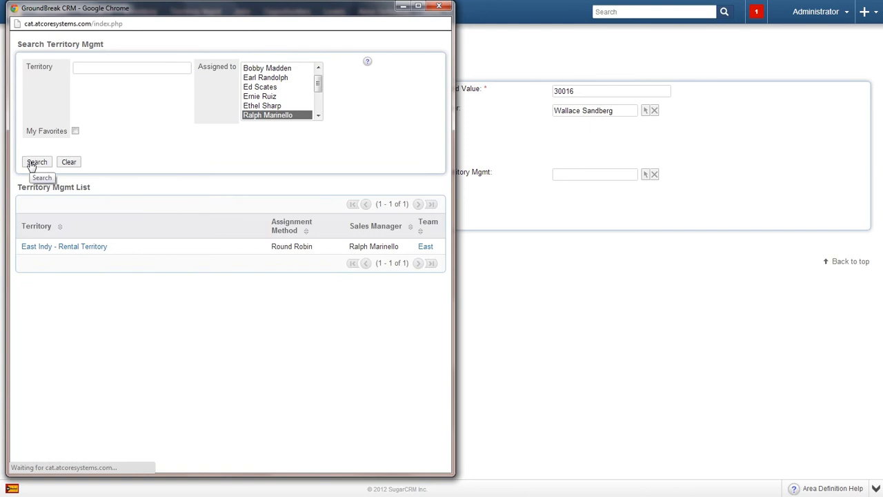
{"action": "left_click", "coordinate": [64, 247]}
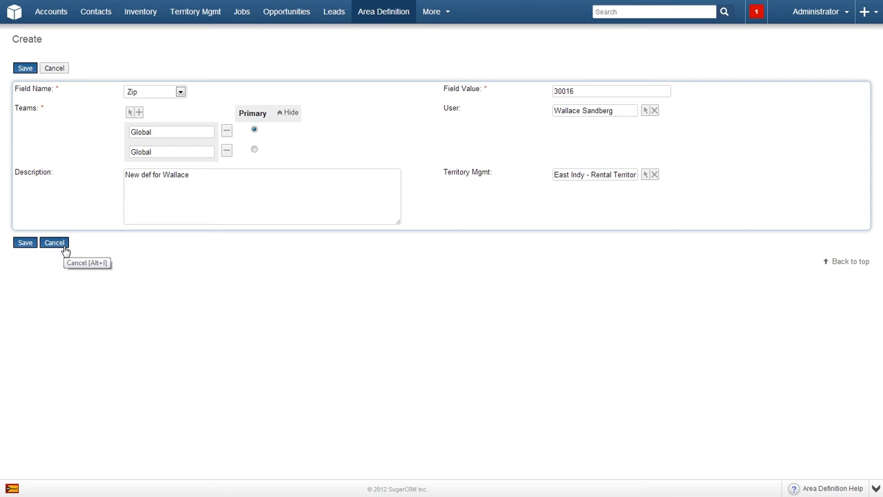
Step: Save the Zip 30016 area definition and review the territory's seven area definitions
{"action": "left_click", "coordinate": [26, 247]}
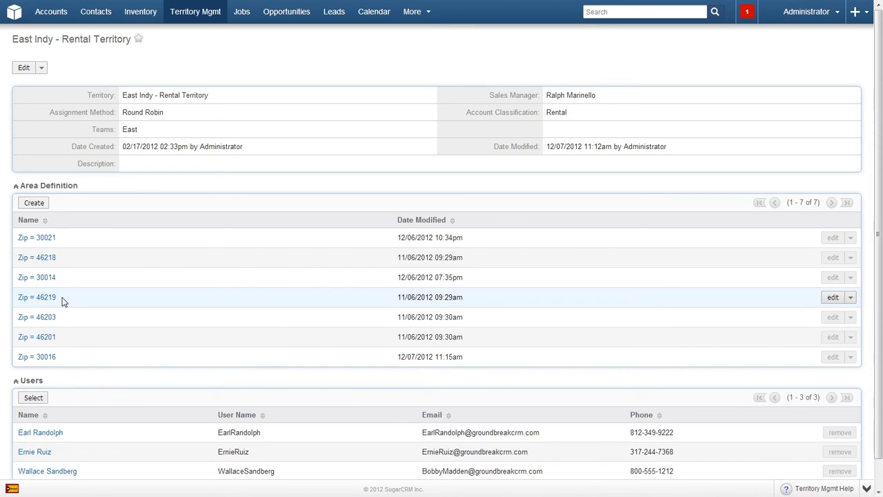
{"action": "scroll", "coordinate": [74, 349], "scroll_direction": "down", "scroll_amount": 1}
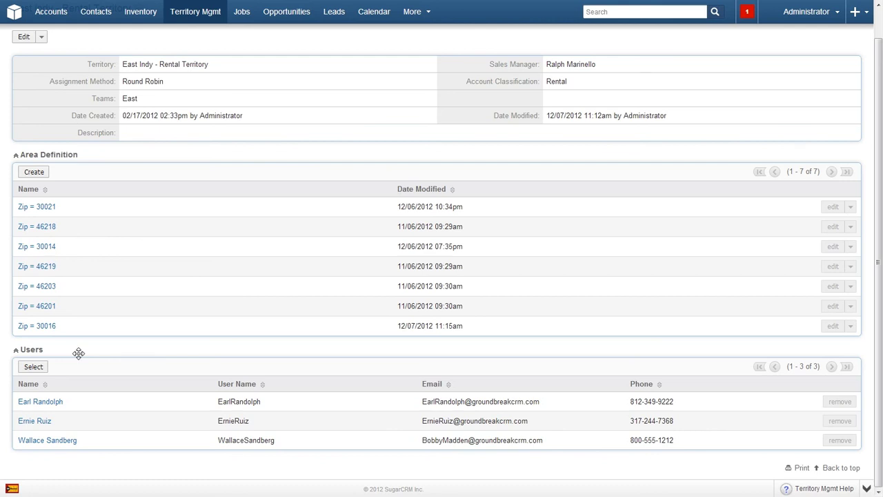
Step: Search users by the sales rep's first name and add them to East Indy - Rental Territory's users
{"action": "left_click", "coordinate": [39, 369]}
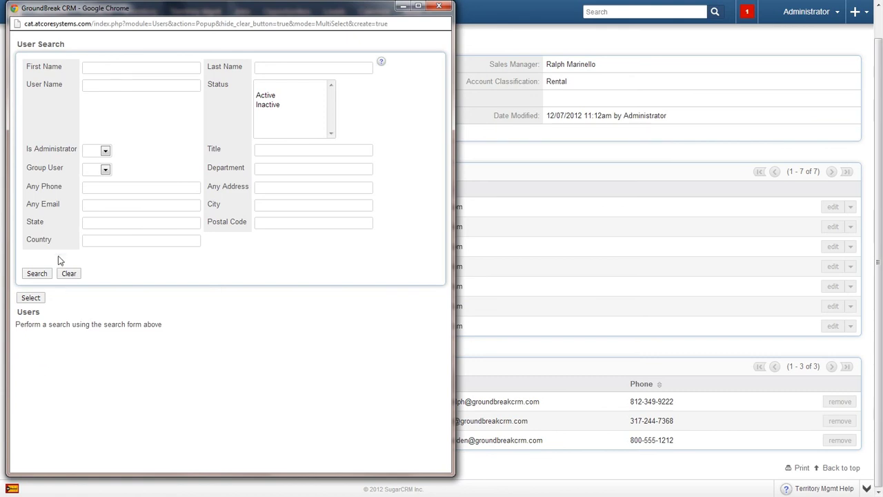
{"action": "left_click", "coordinate": [101, 69]}
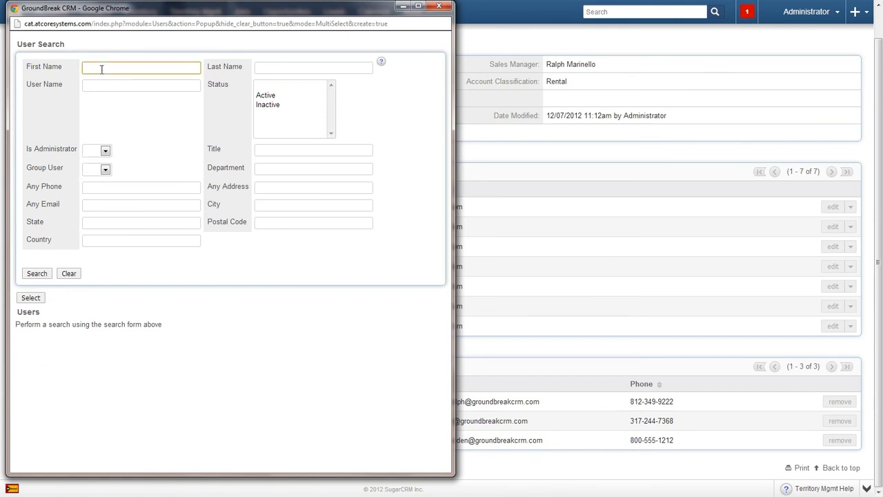
{"action": "type", "text": "Wal"}
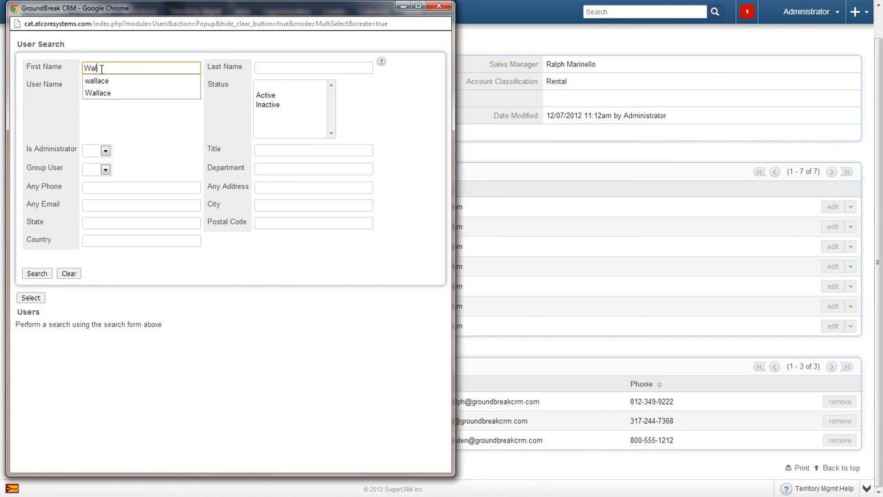
{"action": "type", "text": "lace"}
{"action": "key", "text": "Tab"}
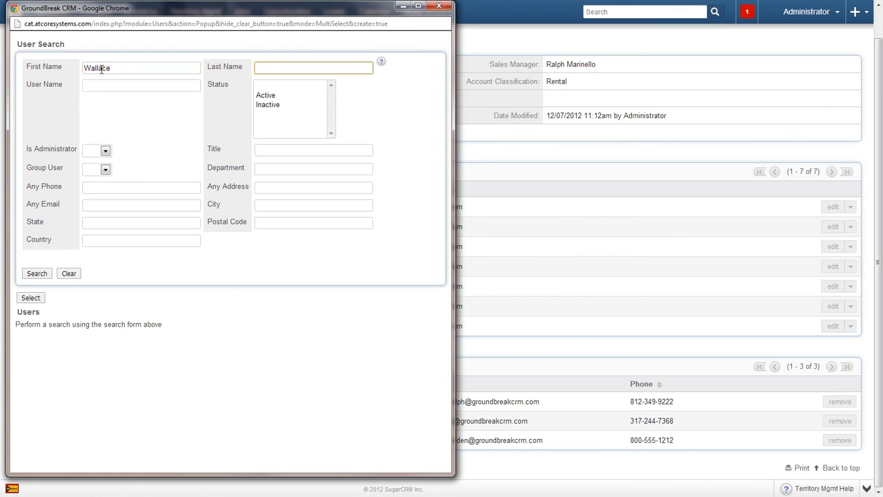
{"action": "left_click", "coordinate": [37, 274]}
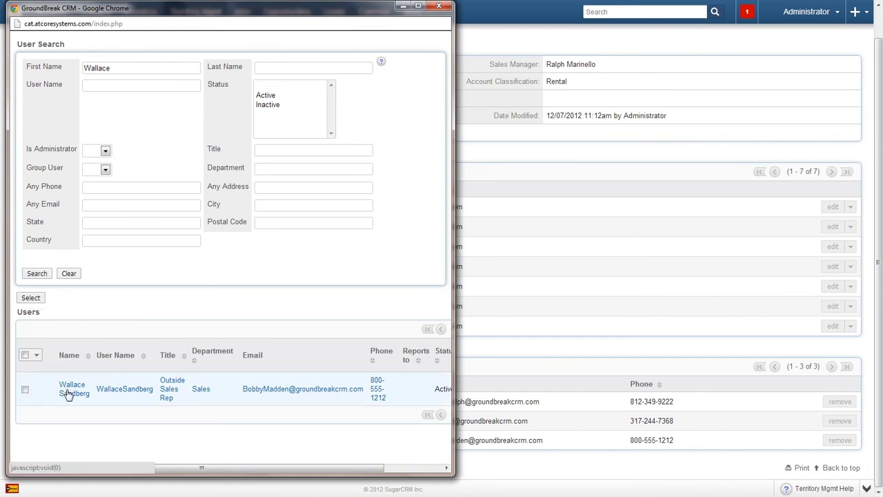
{"action": "left_click", "coordinate": [69, 391]}
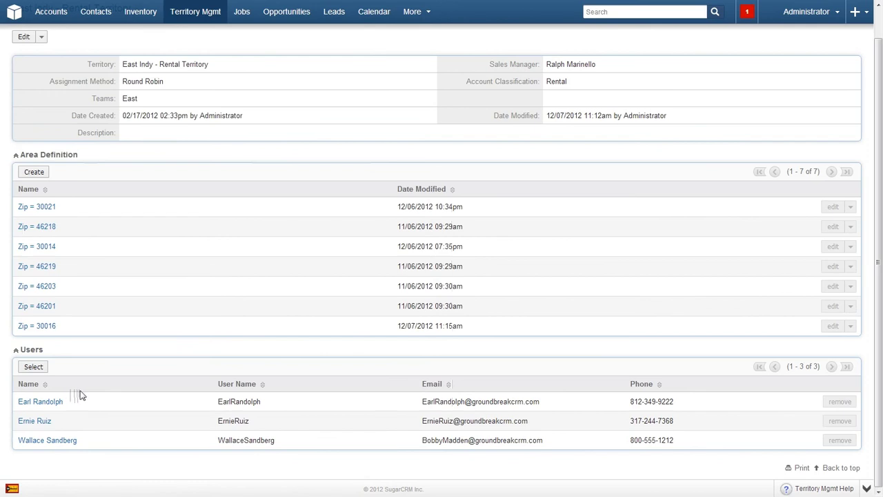